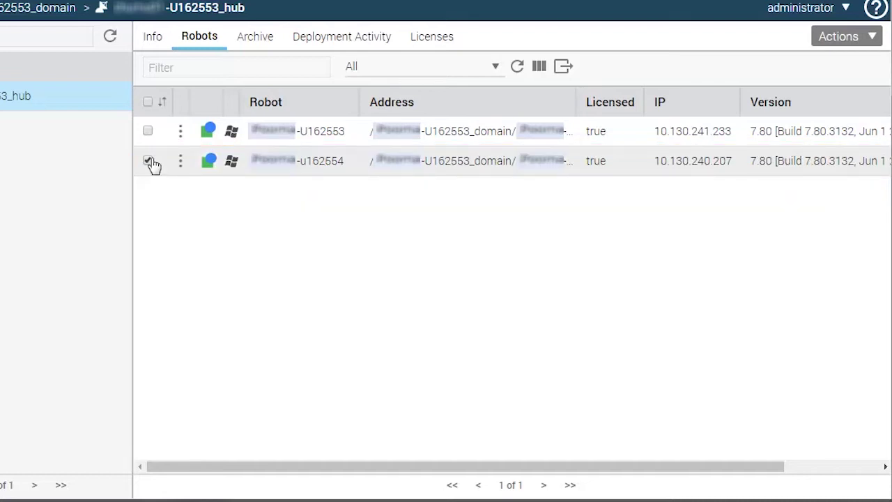
Activate the spectrumgtw probe on robot u162554 and bring up its configuration page.
{"action": "left_click", "coordinate": [152, 162]}
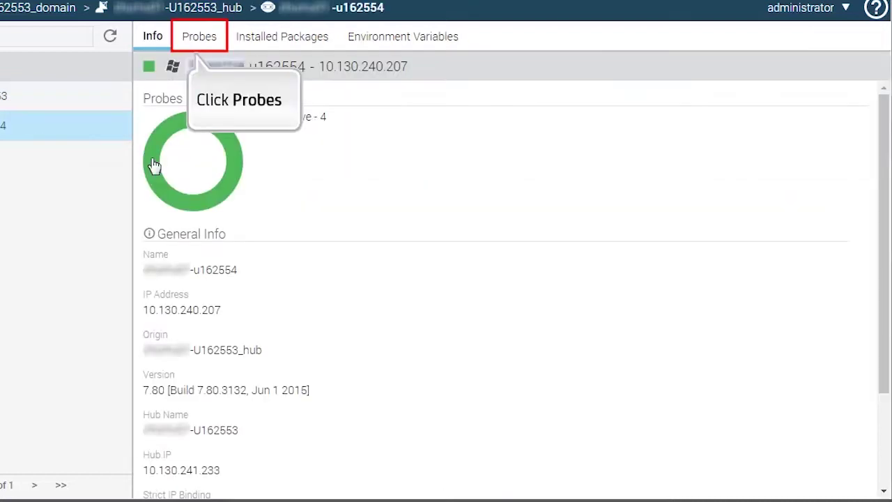
{"action": "left_click", "coordinate": [199, 36]}
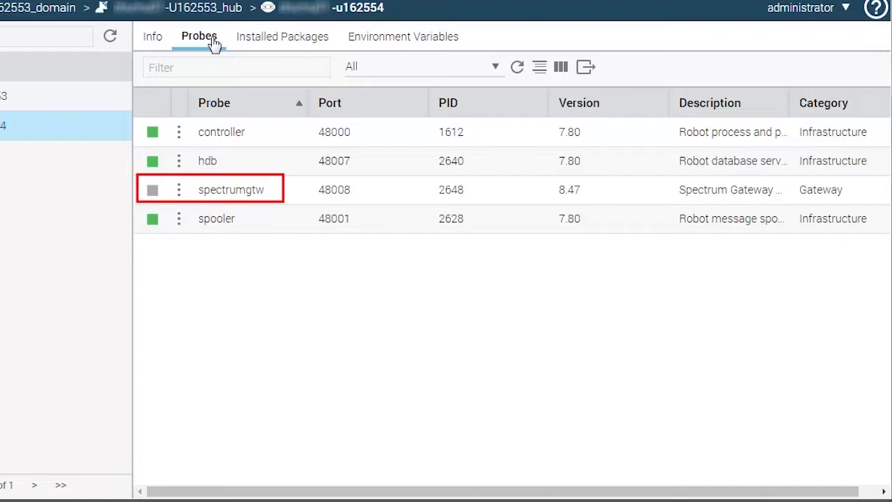
{"action": "left_click", "coordinate": [179, 190]}
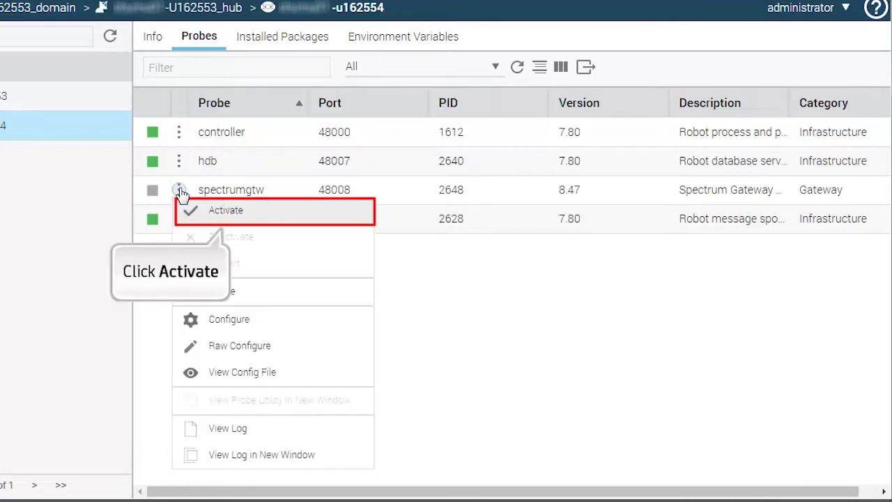
{"action": "left_click", "coordinate": [241, 220]}
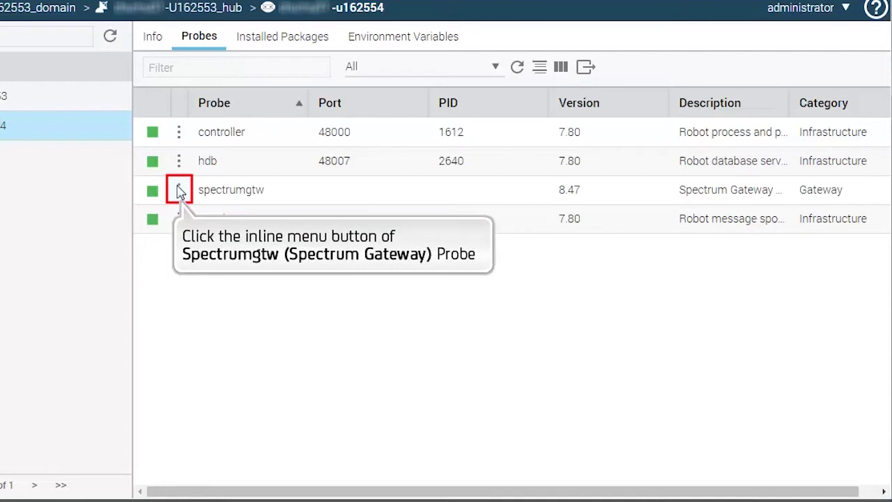
{"action": "left_click", "coordinate": [179, 191]}
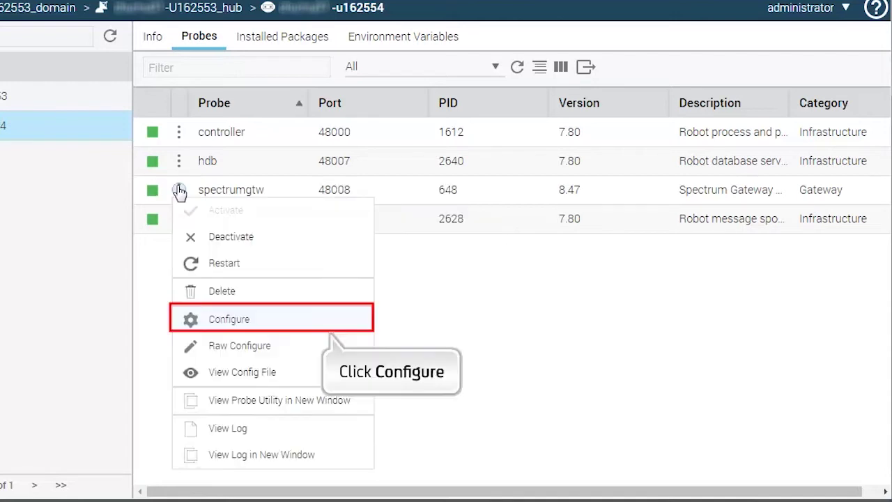
{"action": "left_click", "coordinate": [306, 319]}
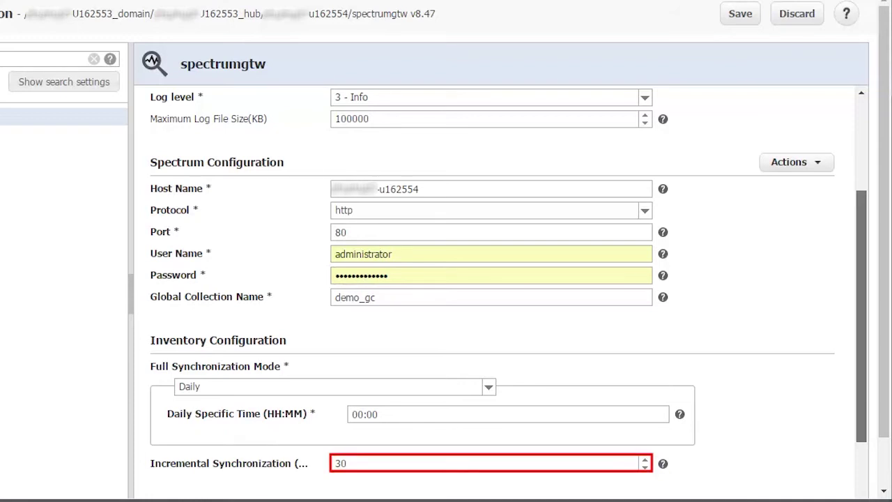
In Alarm Configuration, set Synchronize Alarms to Bidirectional with custom_1 as Ticket ID field.
{"action": "scroll", "coordinate": [488, 279], "scroll_direction": "down", "scroll_amount": 3}
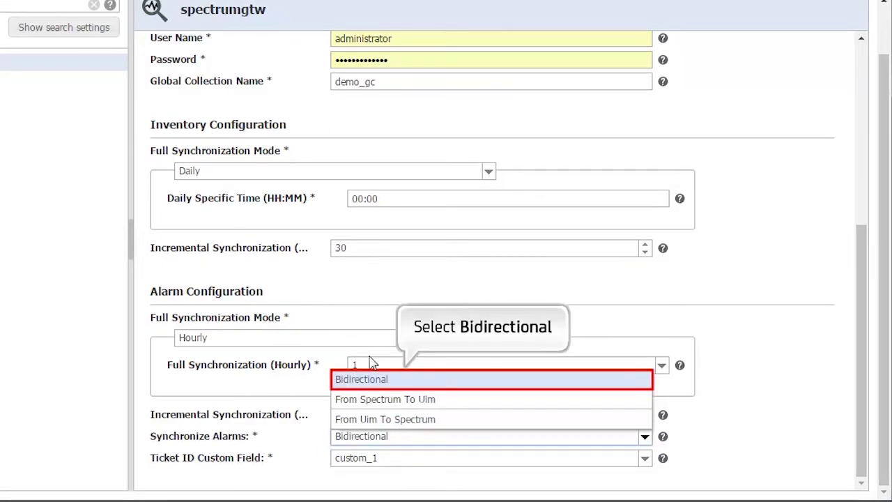
{"action": "left_click", "coordinate": [401, 380]}
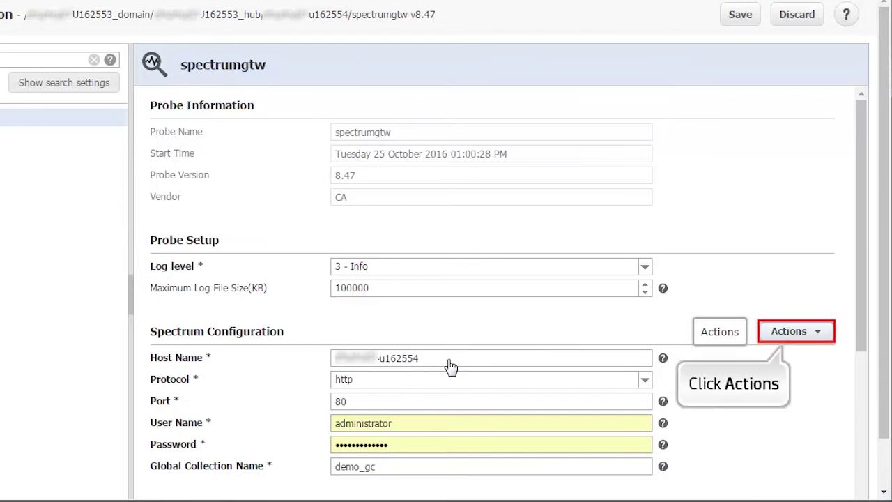
Review the probe's sync and validation actions, then save the spectrumgtw configuration.
{"action": "left_click", "coordinate": [818, 332]}
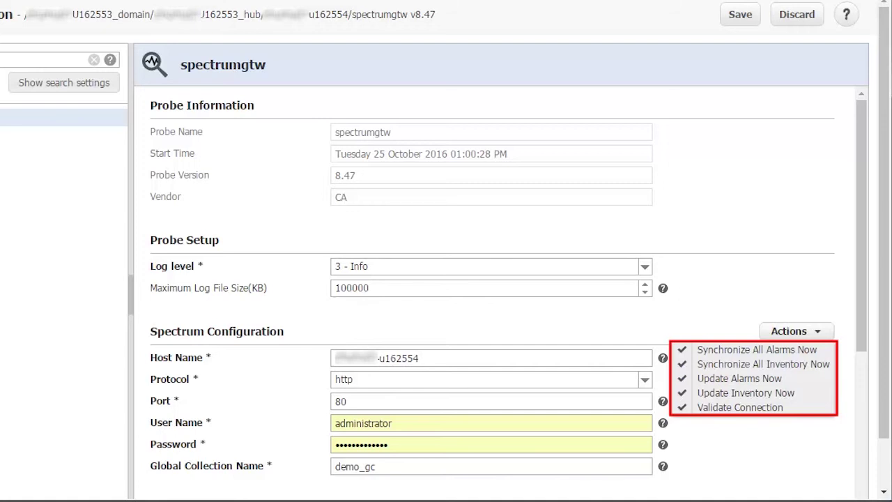
{"action": "left_click", "coordinate": [816, 333]}
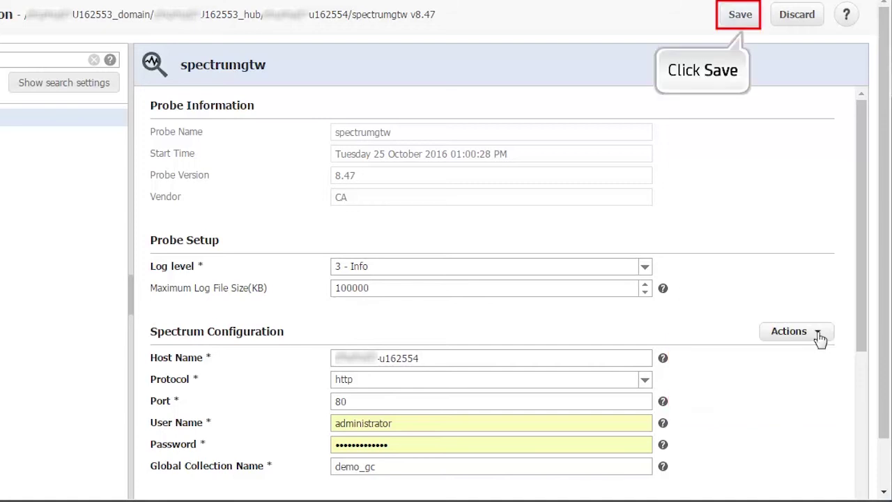
{"action": "left_click", "coordinate": [740, 15]}
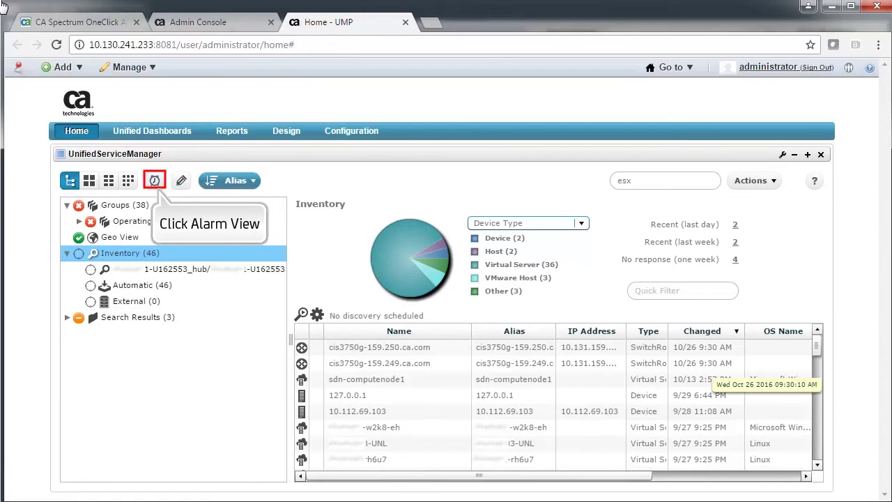
Switch the portal to Alarm View and show the 58 alarms in grid layout.
{"action": "left_click", "coordinate": [155, 181]}
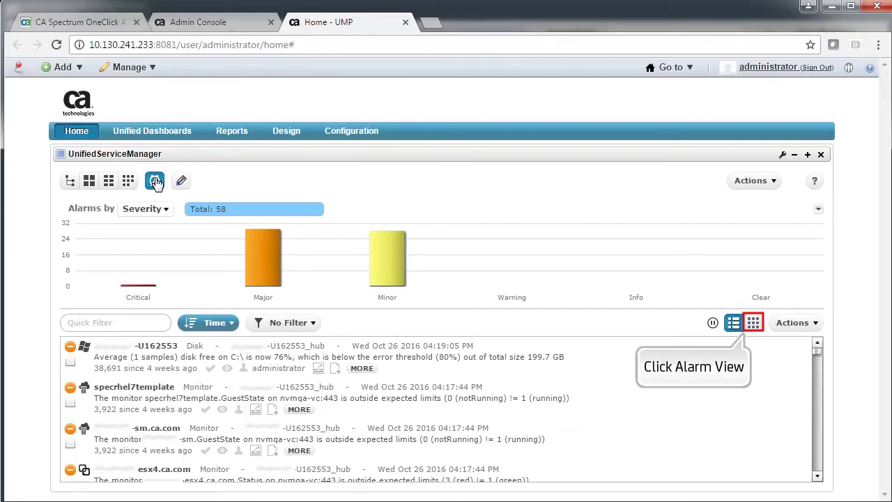
{"action": "left_click", "coordinate": [754, 322]}
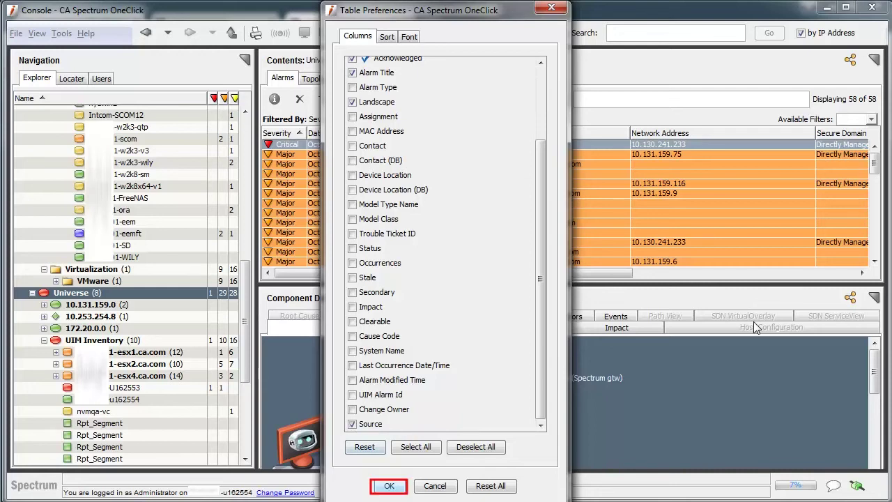
Enable the Alarm Title, Landscape and Source columns in the Alarms table preferences.
{"action": "left_click", "coordinate": [388, 487]}
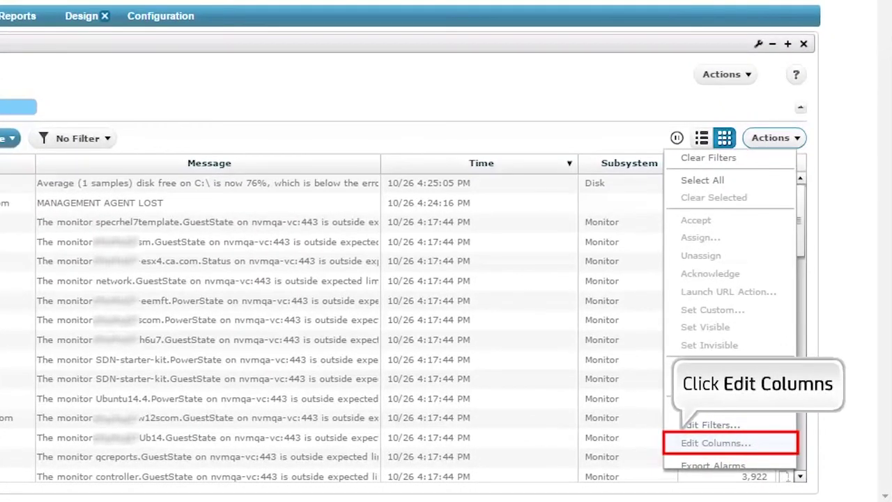
Add the Assigned To column to the portal's alarm table via Edit Columns.
{"action": "left_click", "coordinate": [749, 445]}
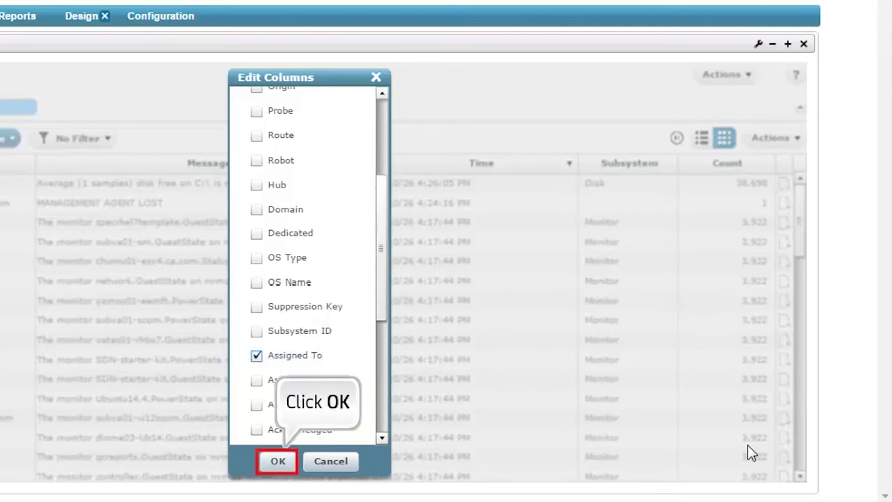
{"action": "left_click", "coordinate": [278, 461]}
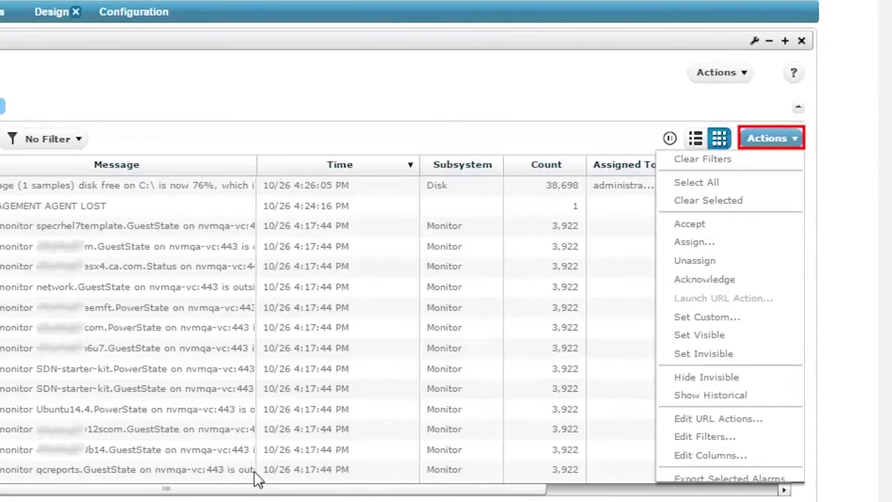
Assign the selected alarms to the administrator user.
{"action": "left_click", "coordinate": [782, 244]}
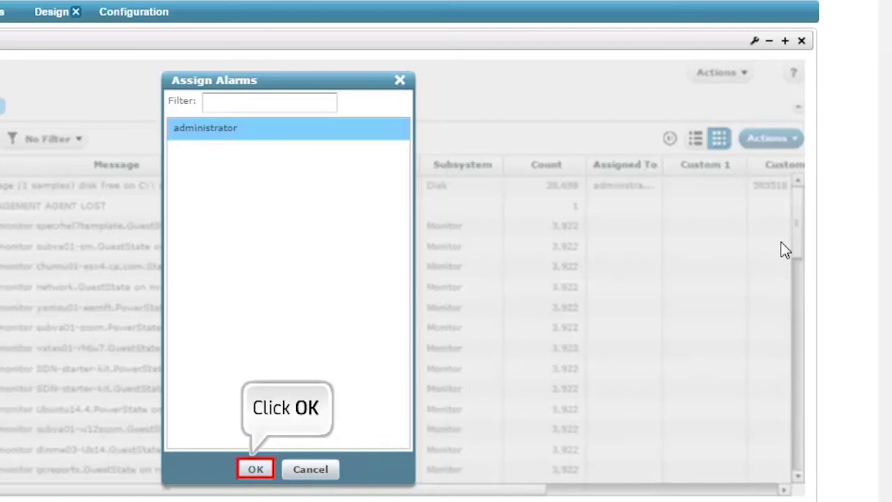
{"action": "left_click", "coordinate": [255, 468]}
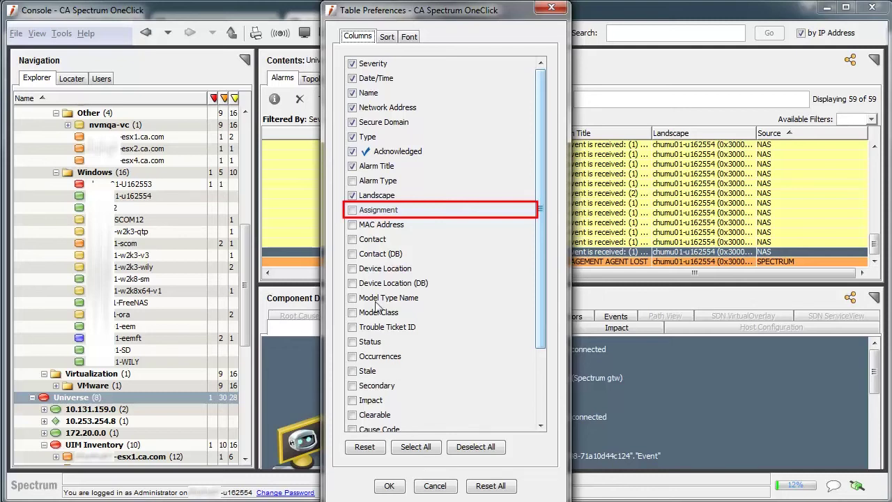
Turn on the Assignment column so the administrator's alarms show in OneClick.
{"action": "left_click", "coordinate": [352, 210]}
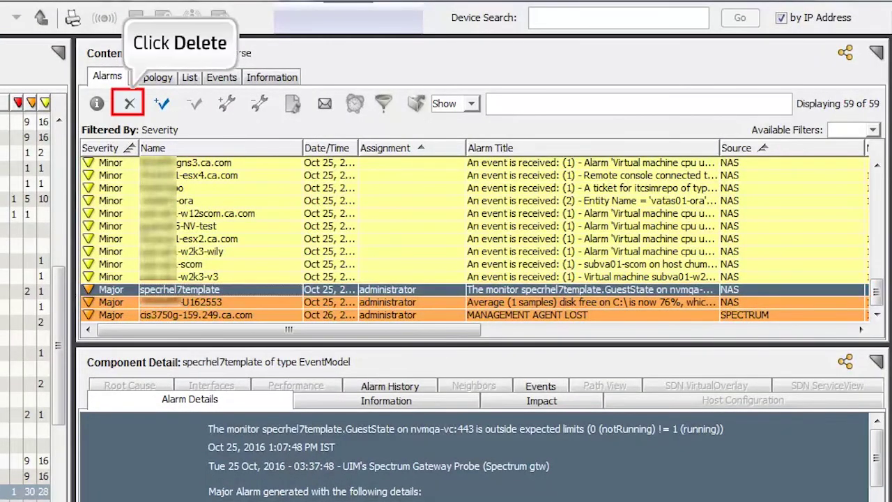
Clear the major specrhel7template alarm, leaving 58 alarms listed.
{"action": "left_click", "coordinate": [129, 105]}
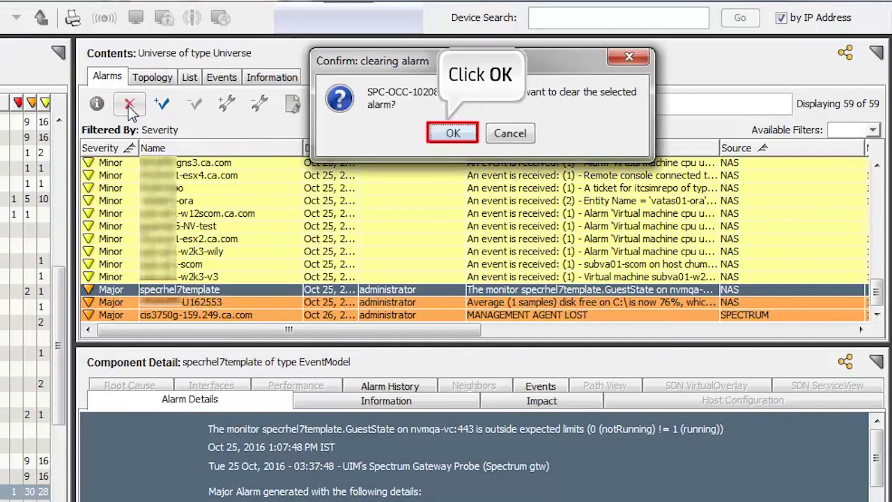
{"action": "left_click", "coordinate": [453, 134]}
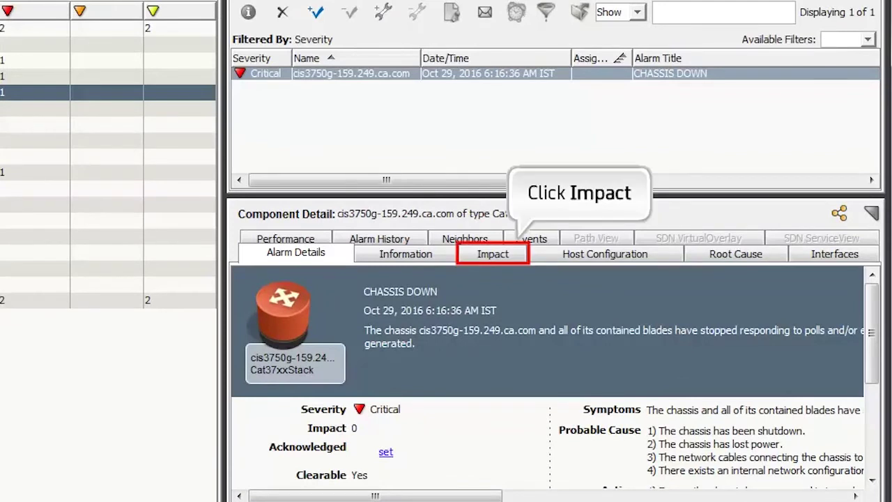
Show the CHASSIS DOWN alarm's Impact tab and expand its three symptom alarms.
{"action": "left_click", "coordinate": [517, 252]}
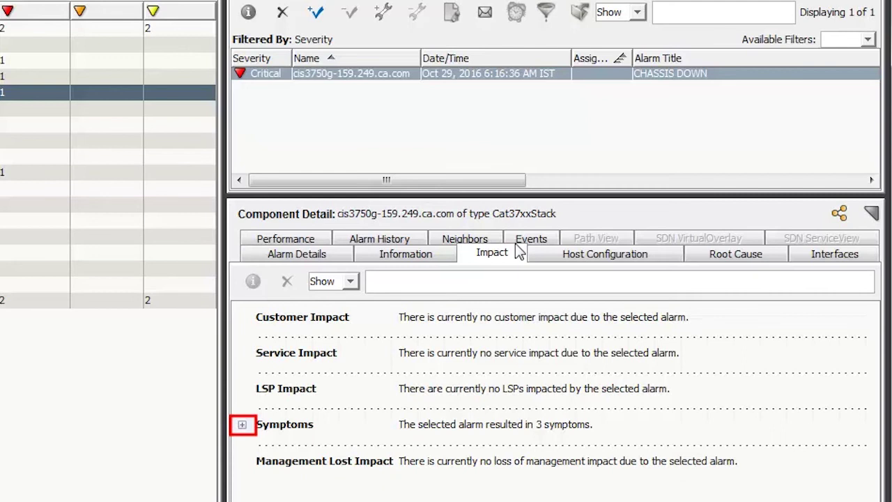
{"action": "left_click", "coordinate": [242, 424]}
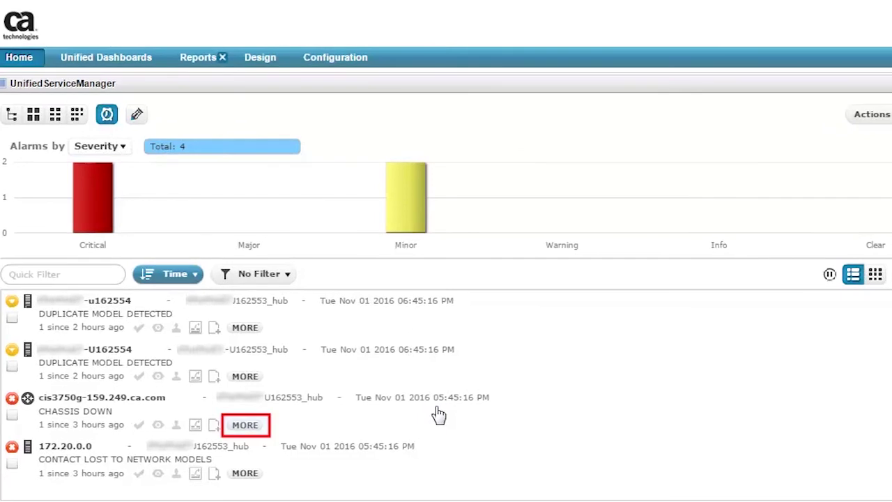
Expand the CHASSIS DOWN alarm for source 10.131.159.249 and view its Symptoms tab.
{"action": "left_click", "coordinate": [245, 425]}
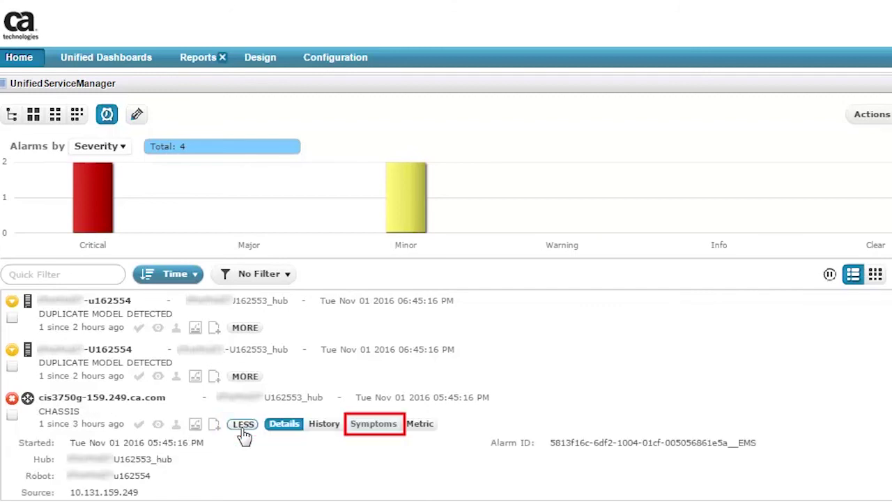
{"action": "left_click", "coordinate": [382, 427]}
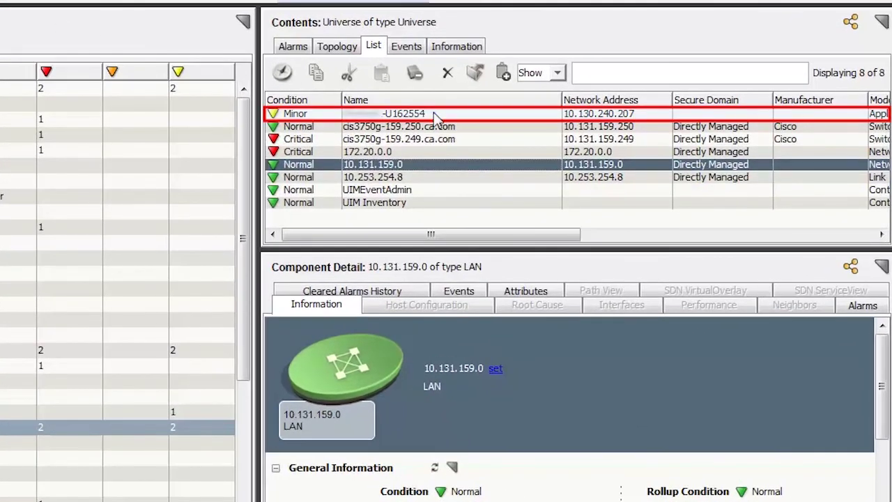
Make the Minor VNM model at 10.130.240.207 a member of the demo_gc global collection.
{"action": "right_click", "coordinate": [433, 112]}
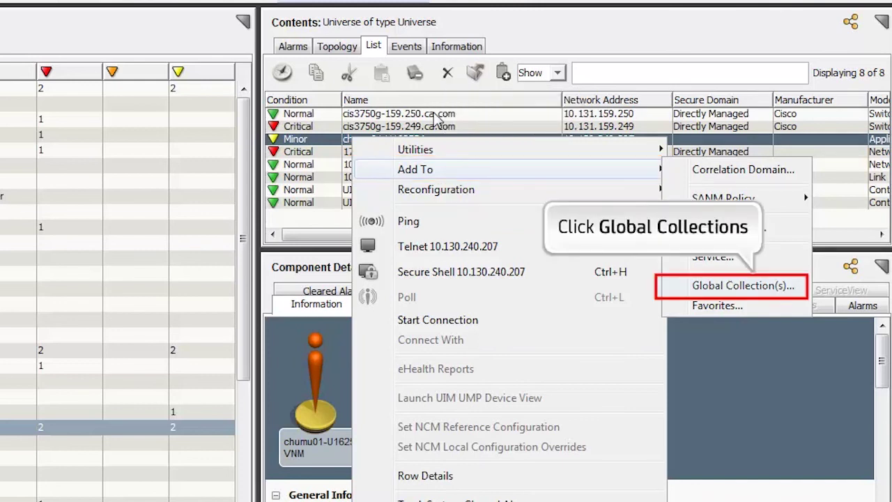
{"action": "left_click", "coordinate": [743, 287]}
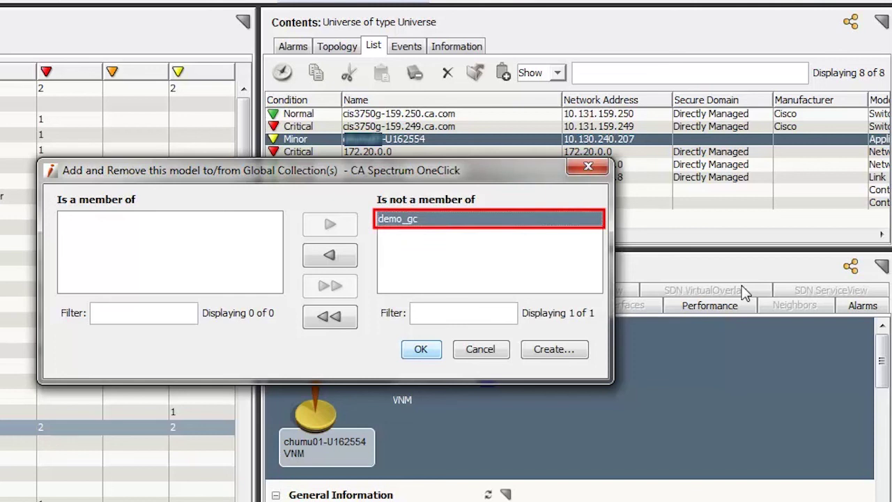
{"action": "left_click", "coordinate": [331, 255]}
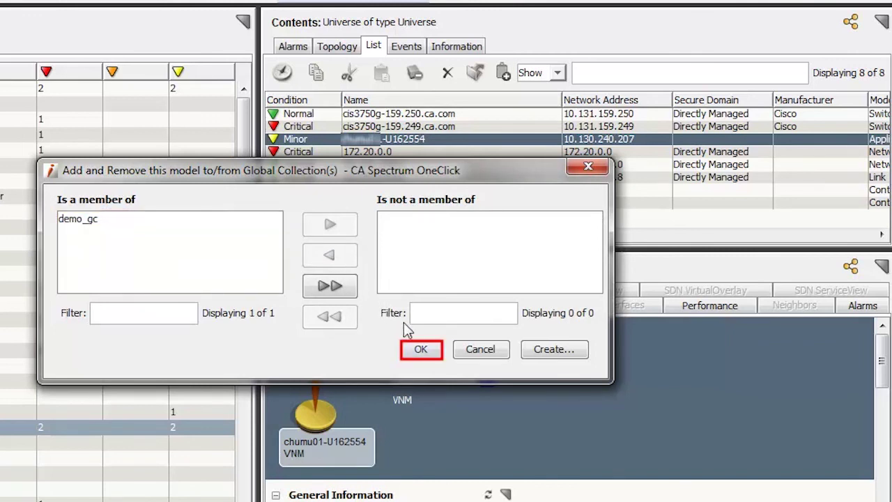
{"action": "left_click", "coordinate": [422, 350]}
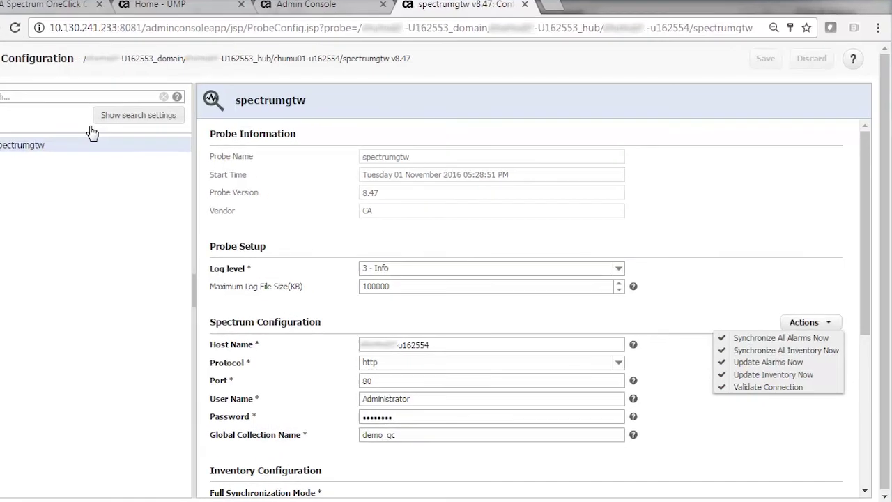
Run Update Inventory Now for spectrumgtw and dismiss the incremental sync notice.
{"action": "left_click", "coordinate": [812, 374]}
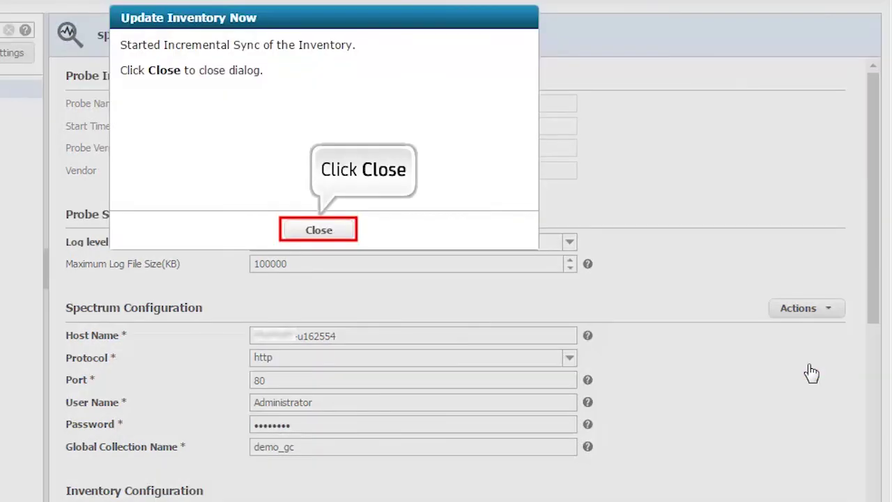
{"action": "left_click", "coordinate": [338, 230]}
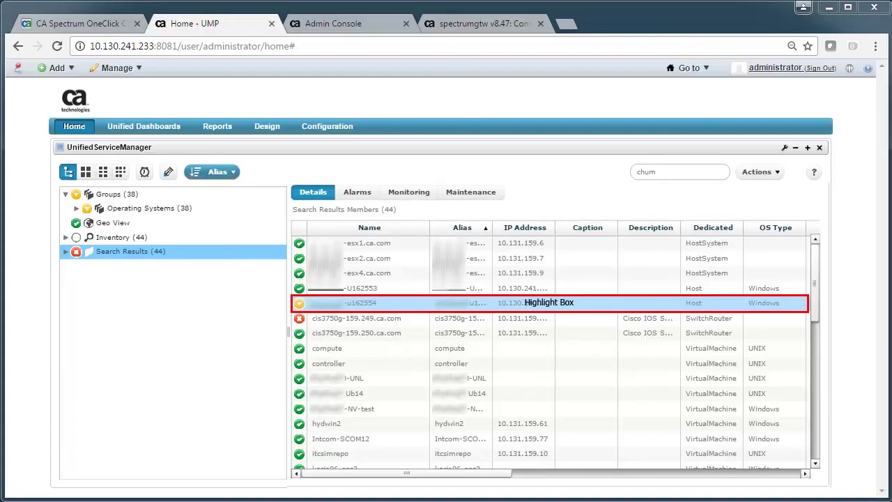